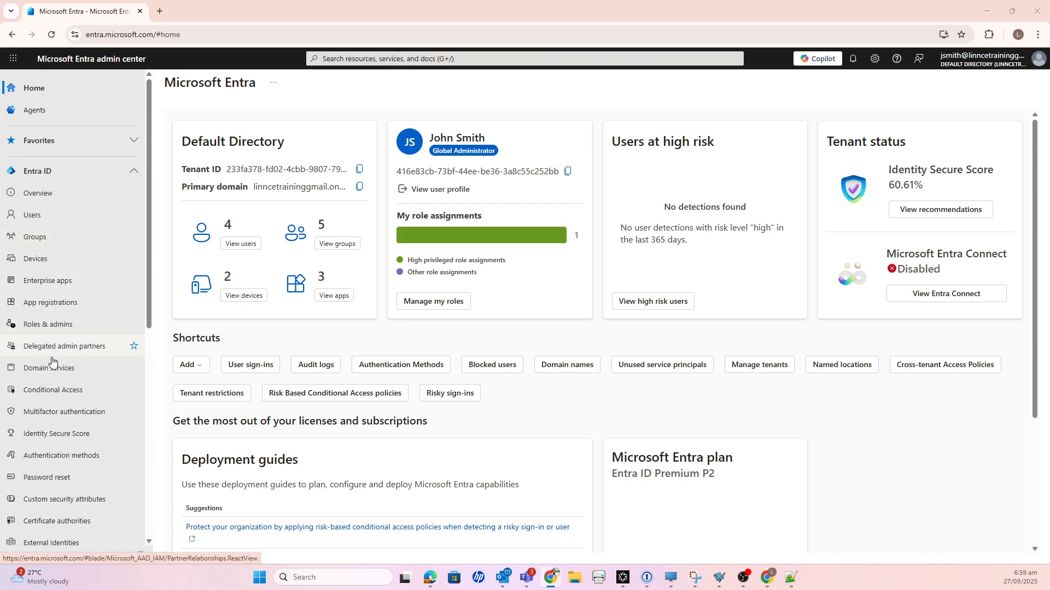
- Open the overview of the WebappTest enterprise application
click(59, 289)
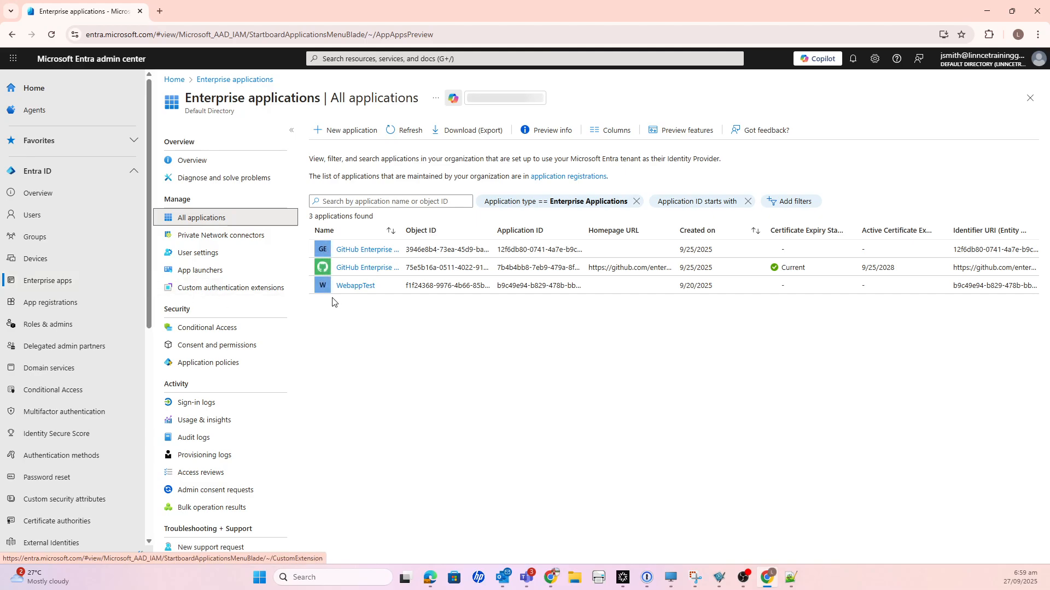
click(352, 286)
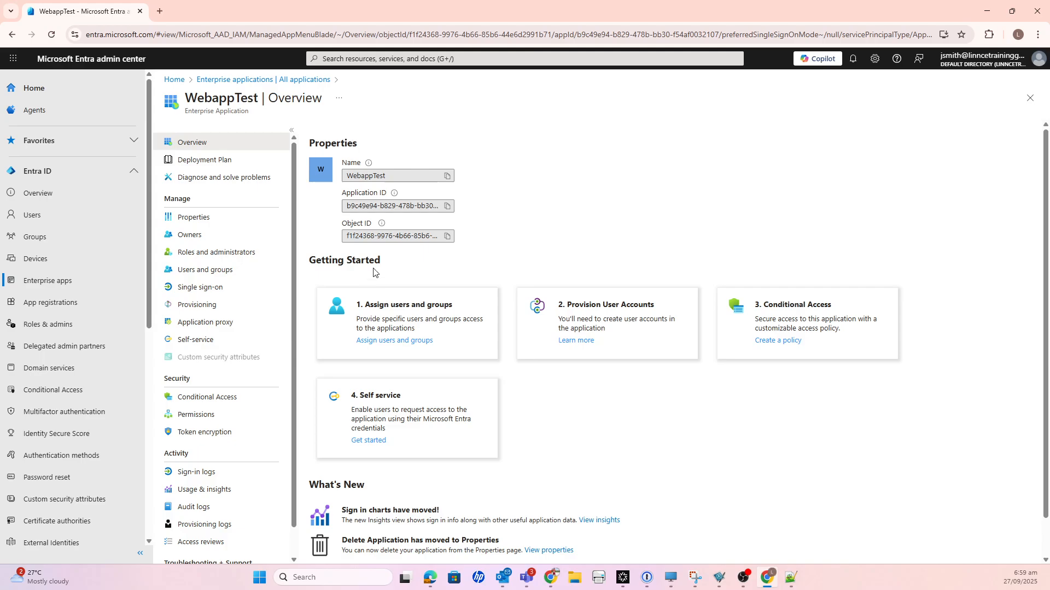
- Find WebappTest among all app registrations, open it and copy its application (client) ID
click(63, 303)
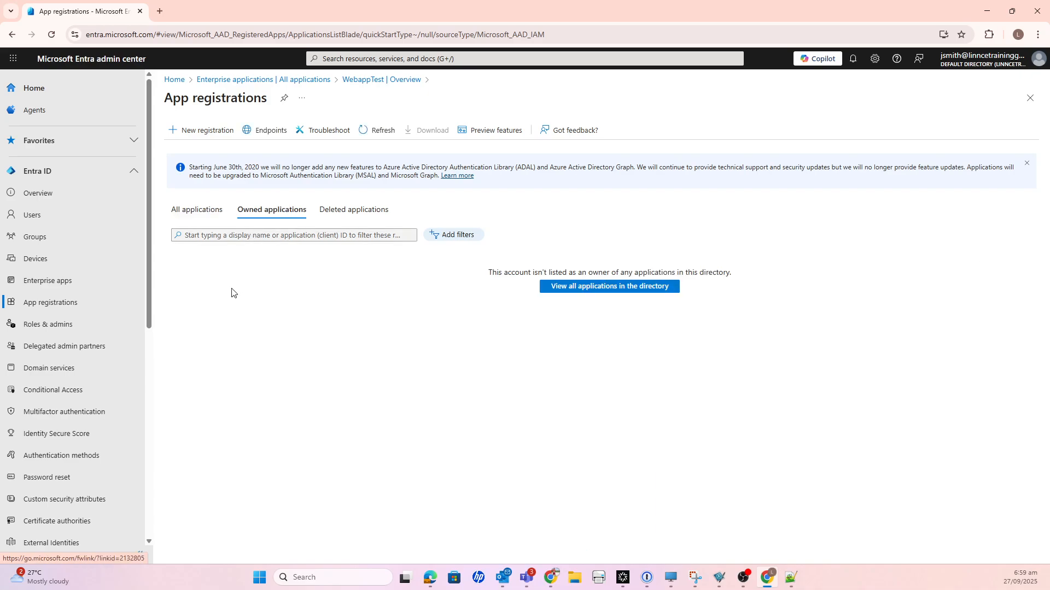
click(204, 212)
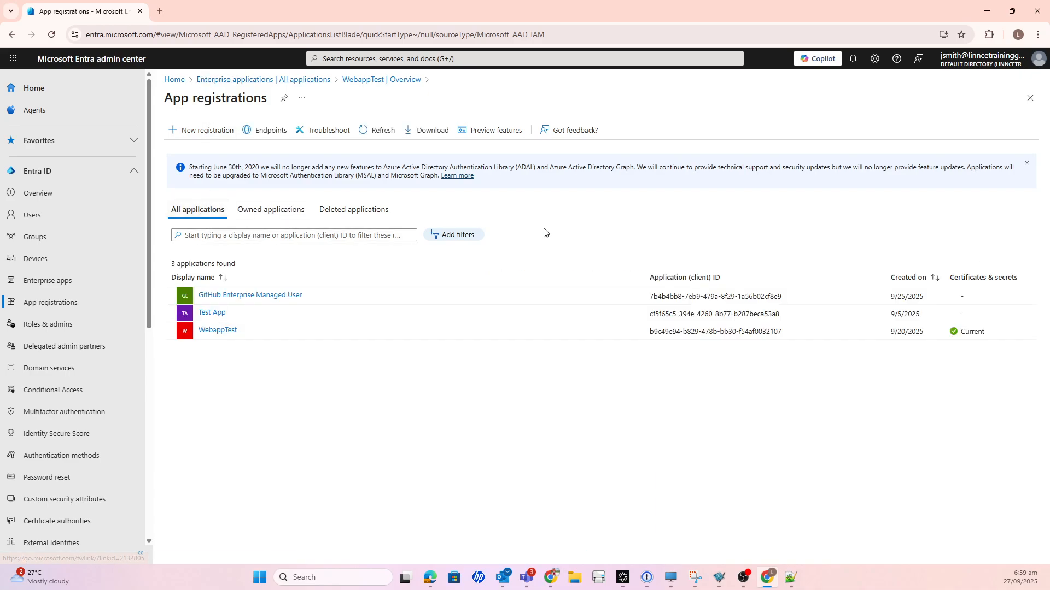
click(224, 331)
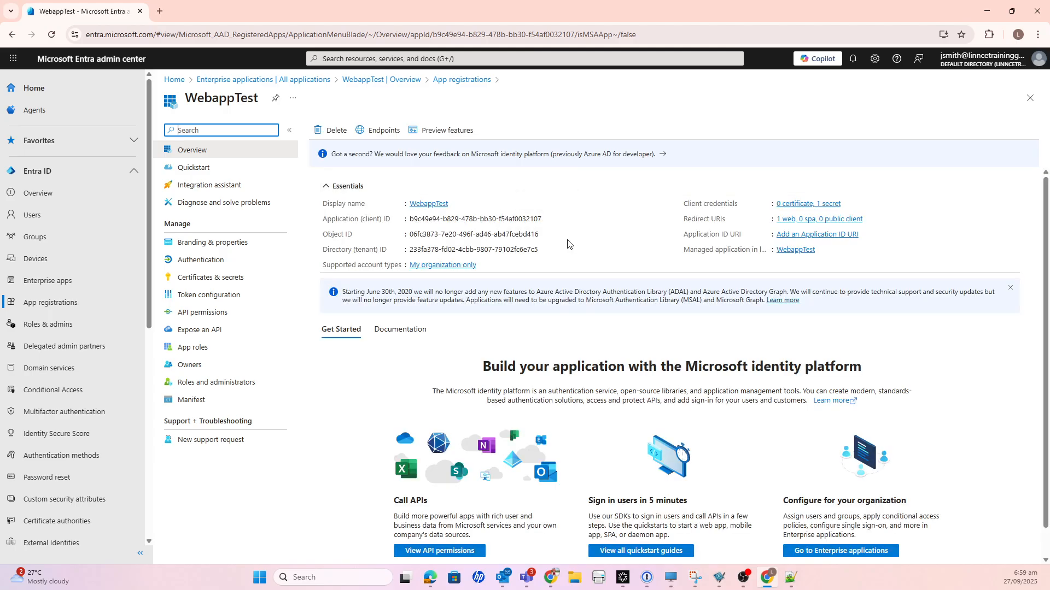
click(548, 219)
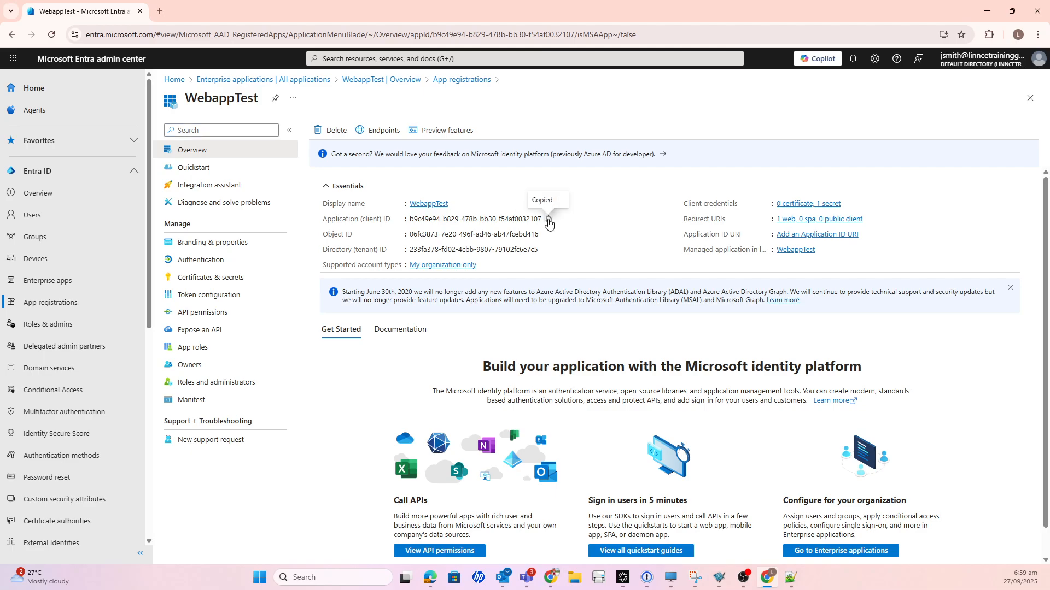
click(790, 577)
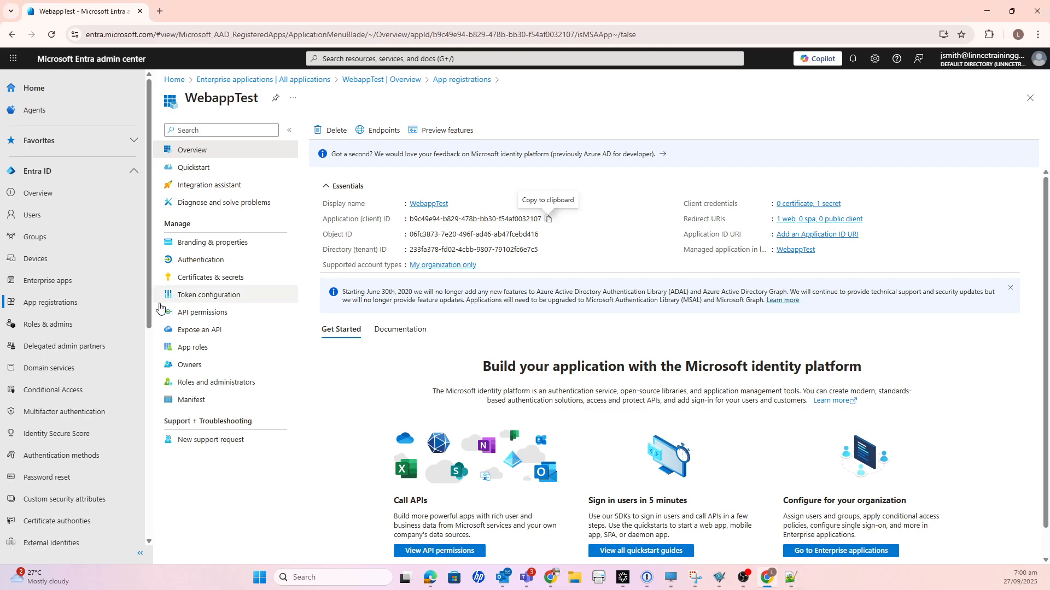
- Examine the Microsoft Graph User.Read permission in the app registration's API permissions, including its admin consent description
click(213, 316)
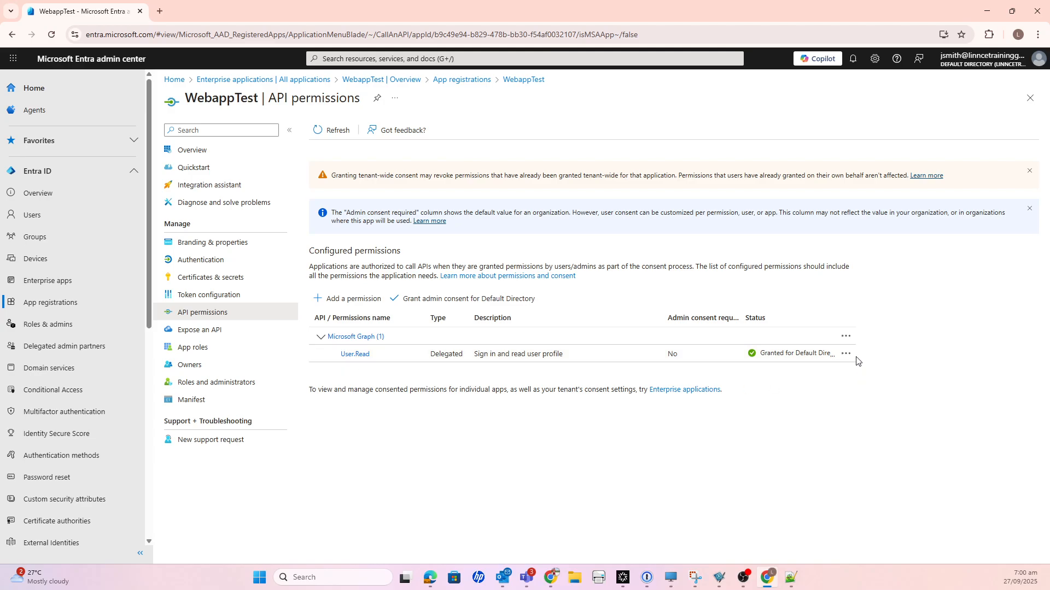
click(811, 360)
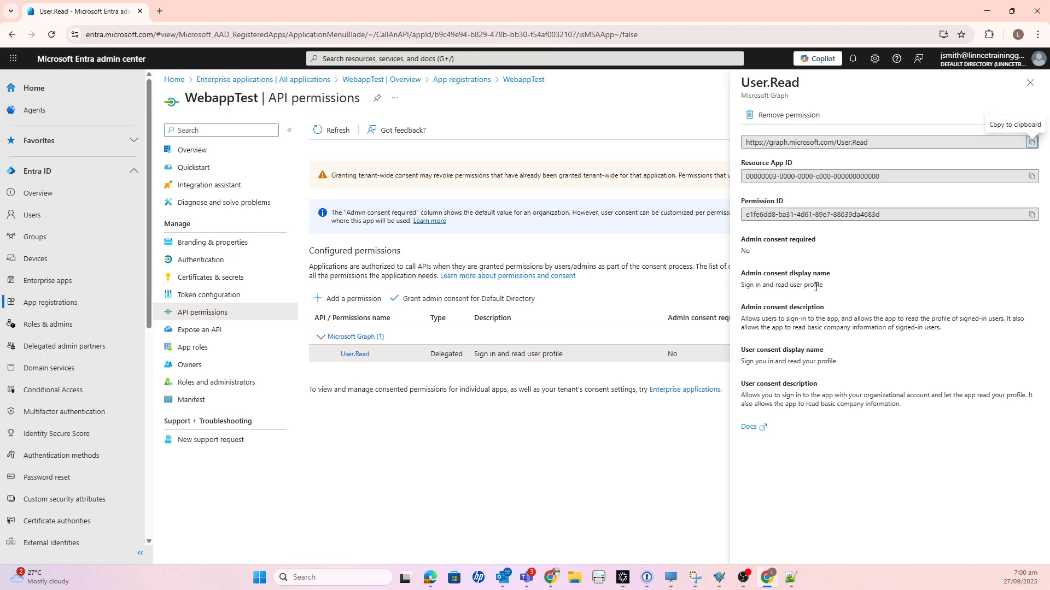
click(825, 321)
drag(740, 323, 968, 323)
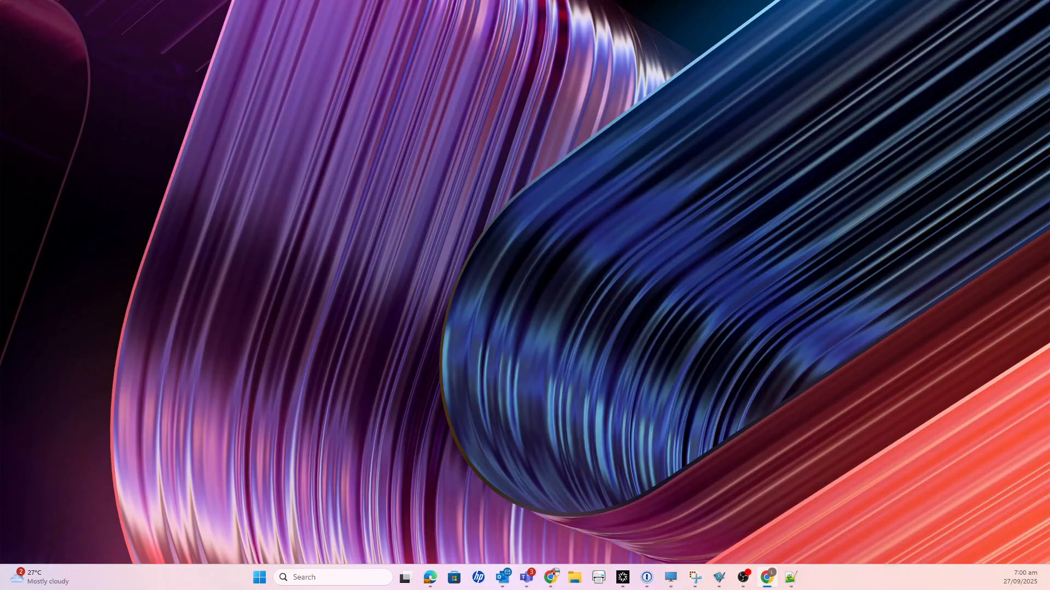
key(alt+Tab)
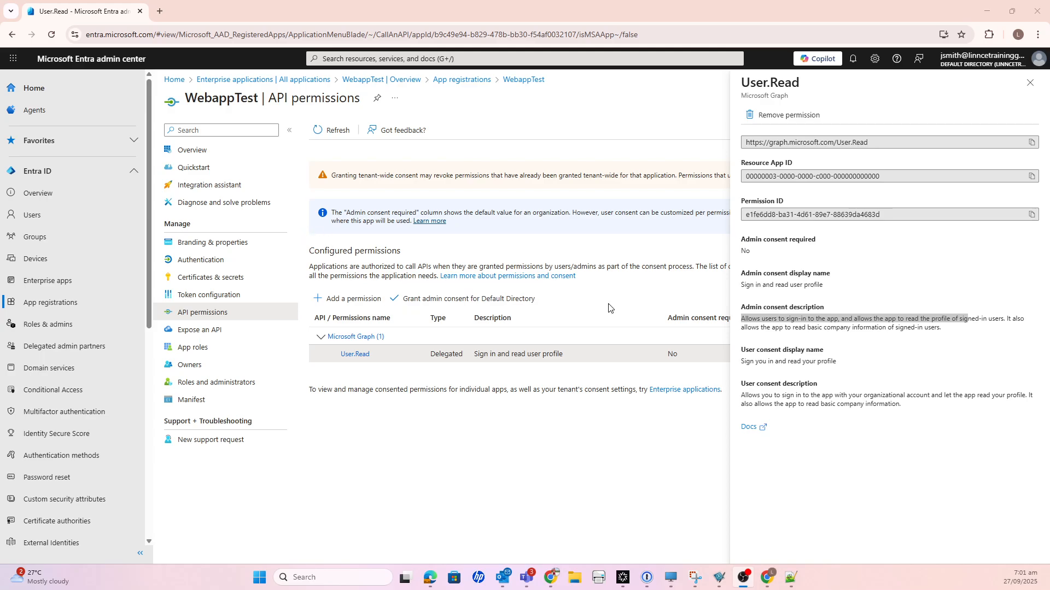
click(947, 330)
drag(947, 330, 741, 321)
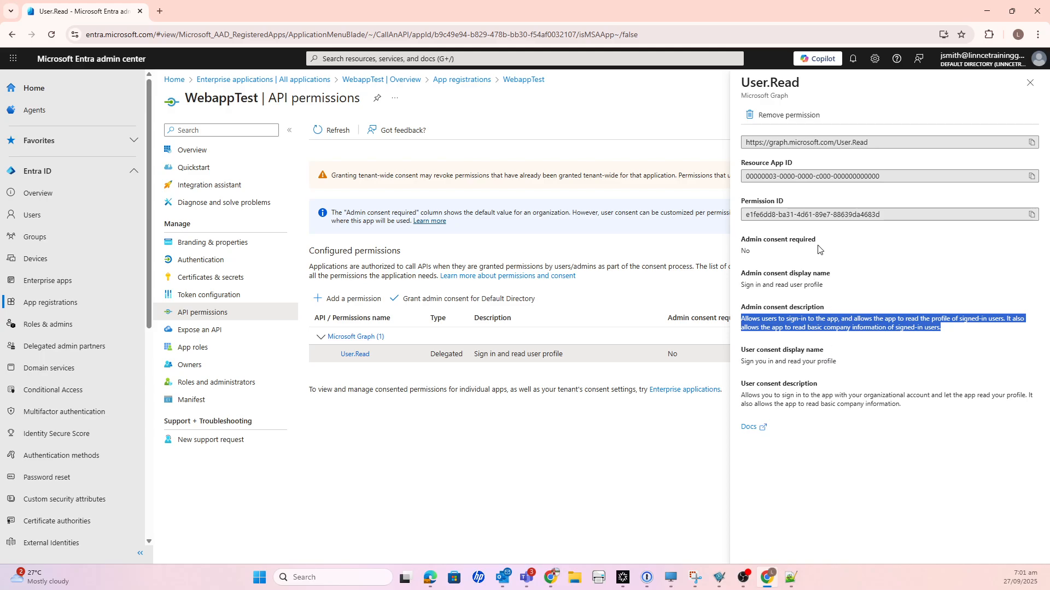
click(540, 490)
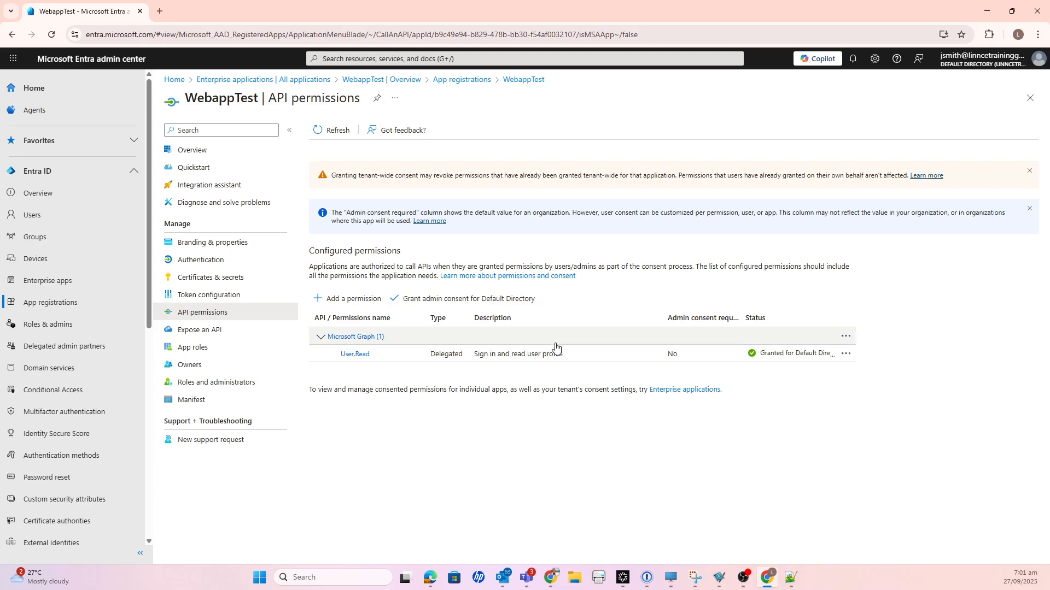
click(671, 356)
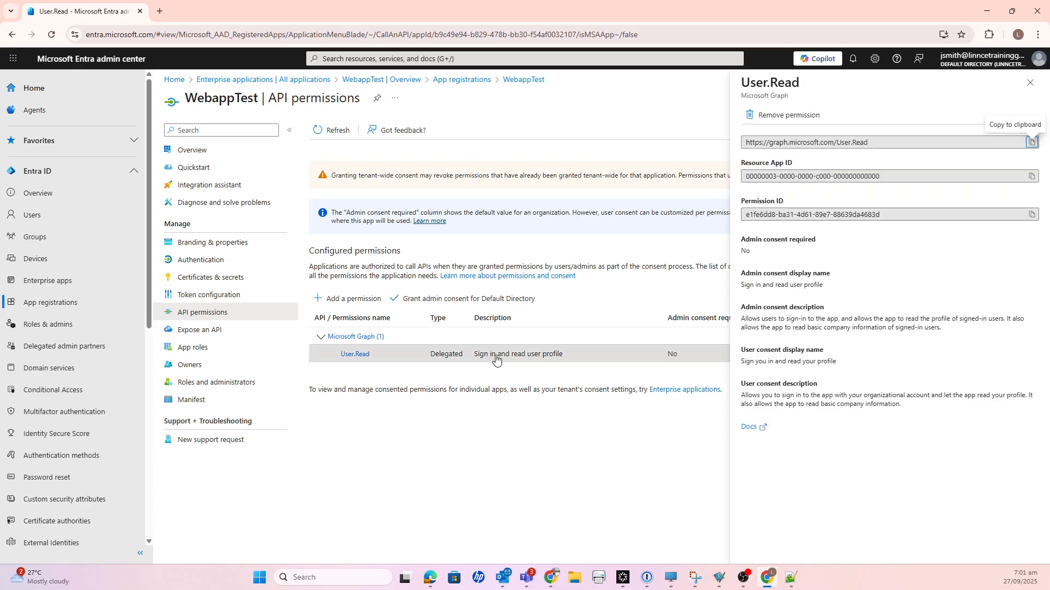
click(1030, 83)
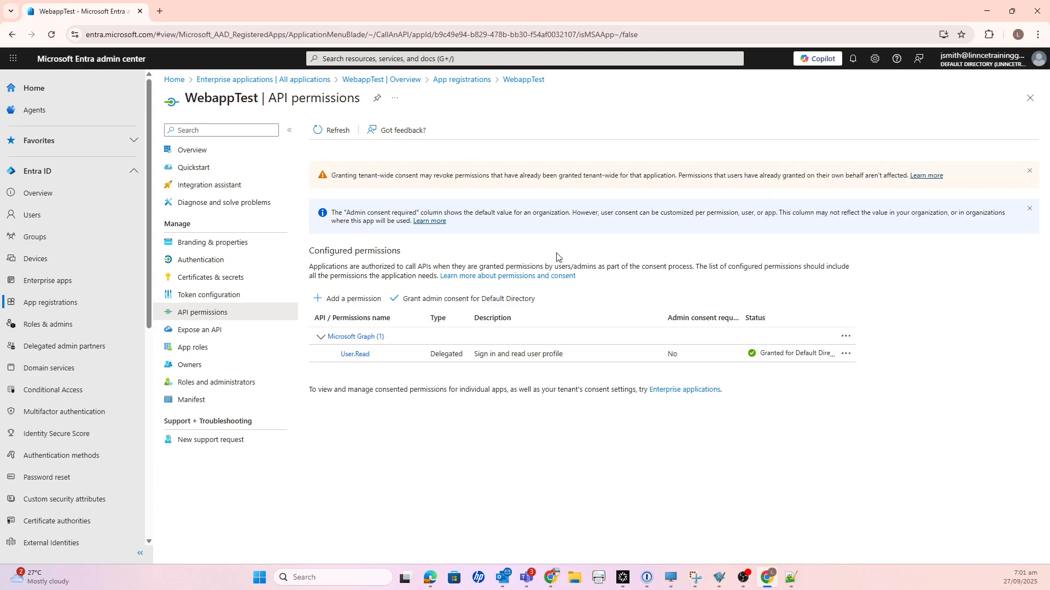
- Bring up the admin consent confirmation for Default Directory and decline it
click(436, 305)
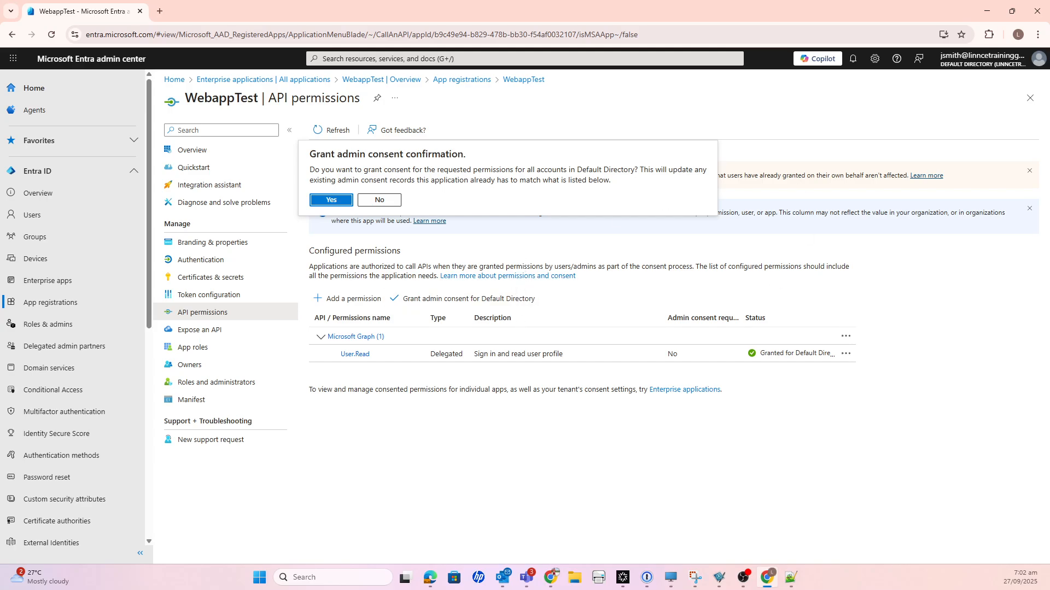
click(383, 201)
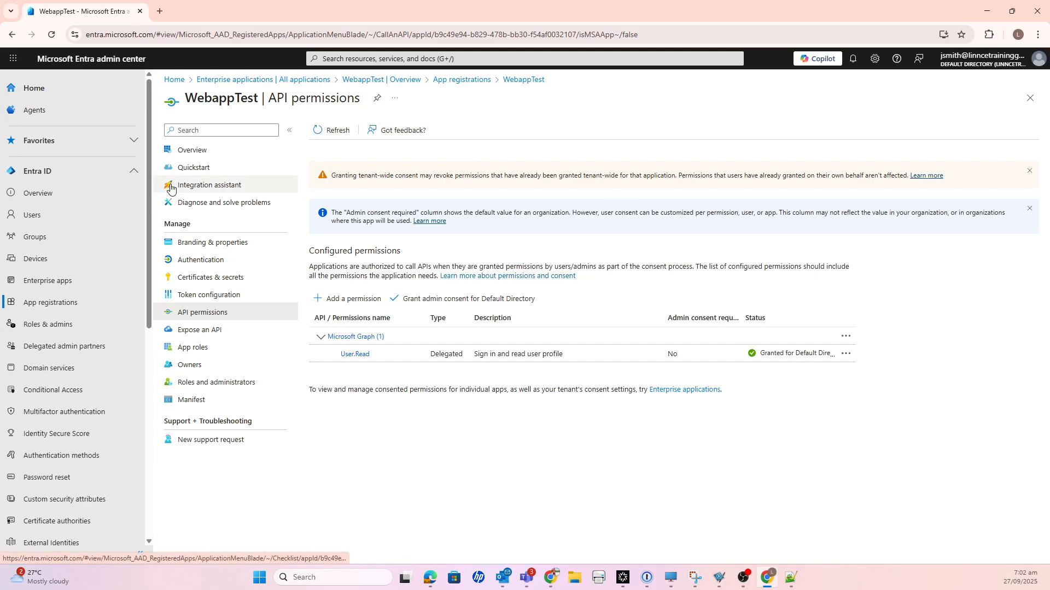
- Open the permissions page of the WebappTest enterprise application
click(64, 287)
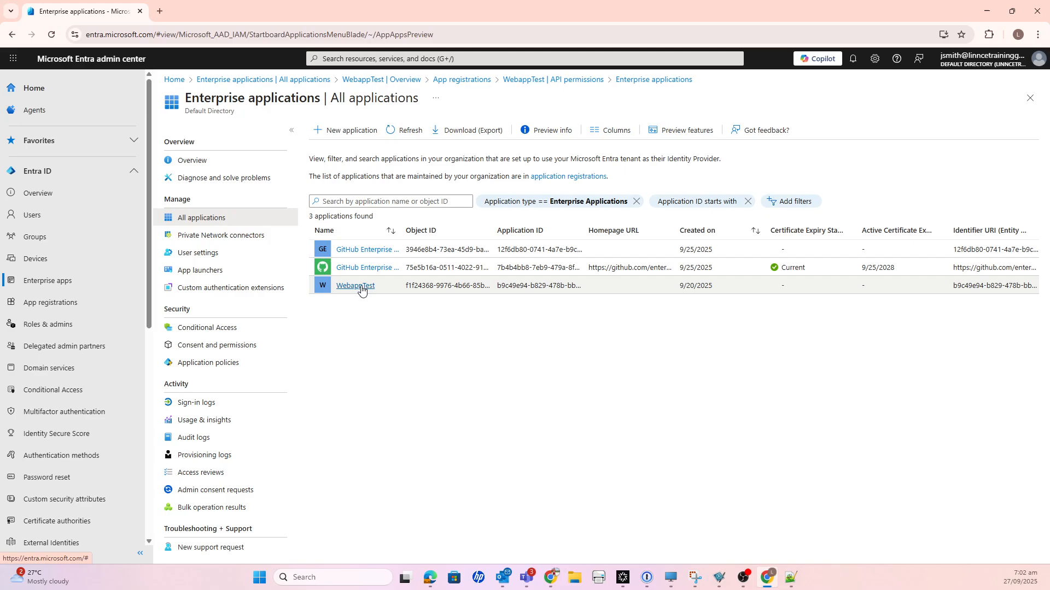
click(361, 288)
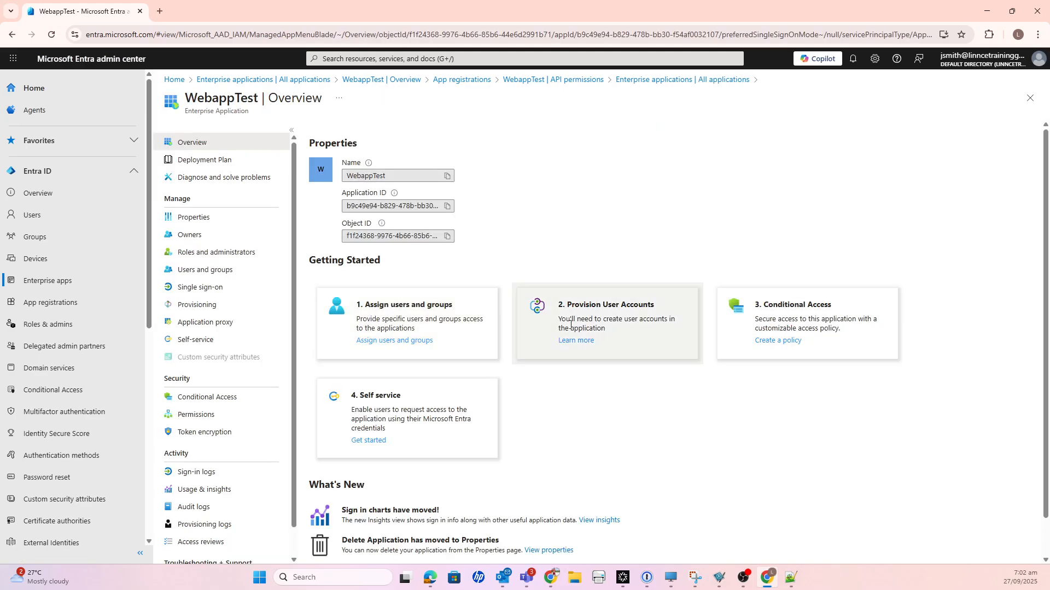
click(214, 418)
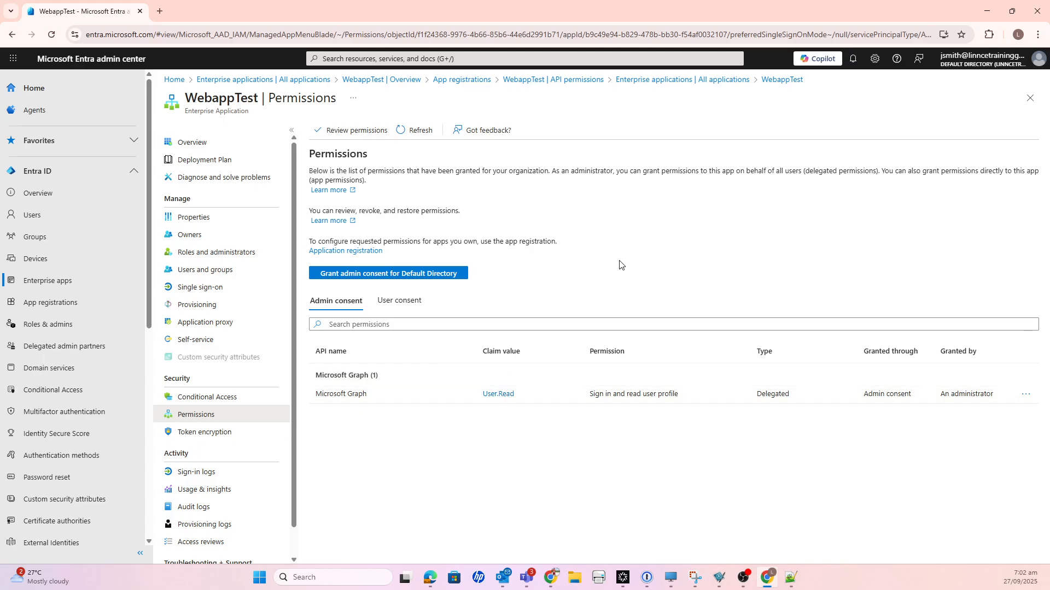
- Start the admin consent request for Default Directory with the signed-in administrator account and reposition the consent window
click(435, 279)
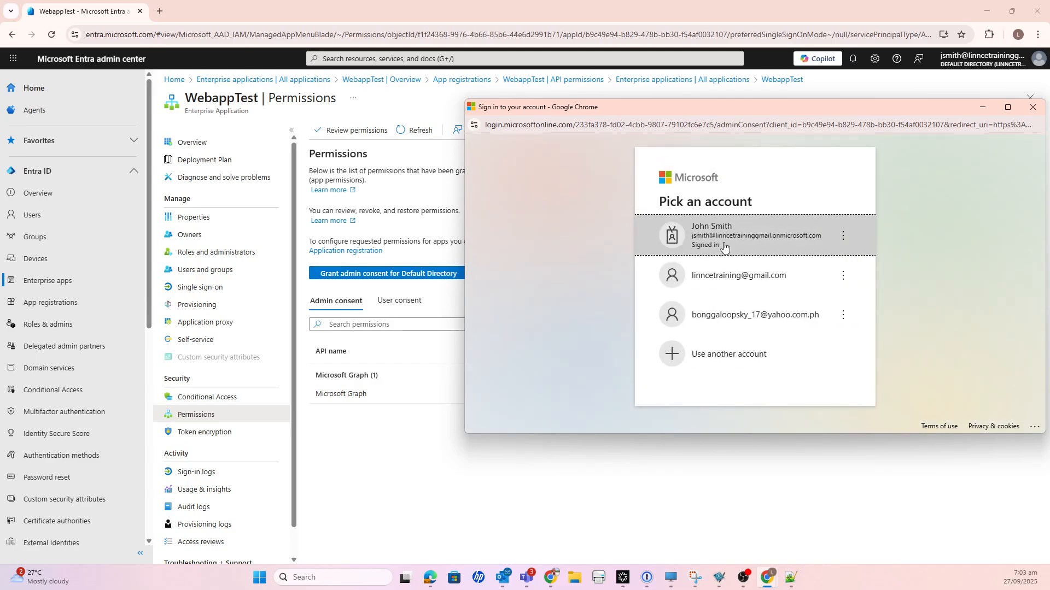
click(725, 241)
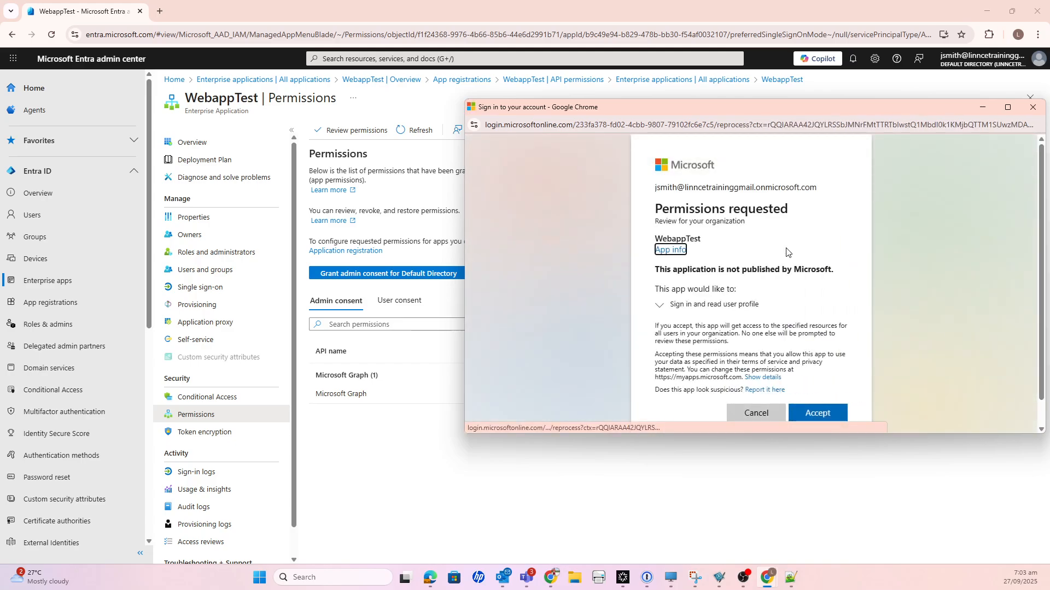
drag(786, 115, 674, 88)
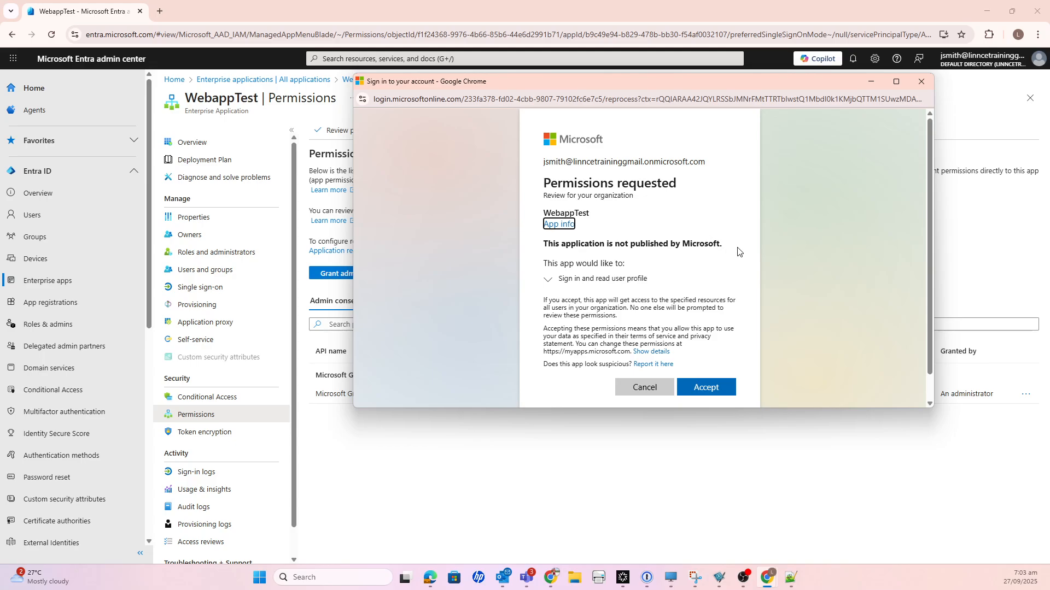
- Review the consent request's publisher notice, the expanded "Sign in and read user profile" permission and the organization-wide access terms
drag(737, 248, 578, 246)
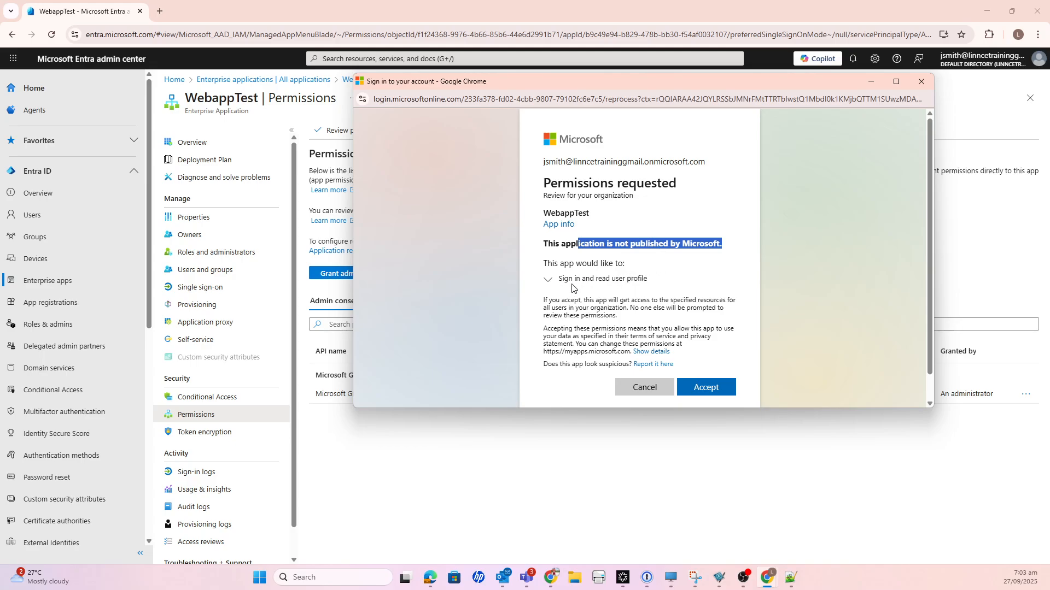
click(547, 283)
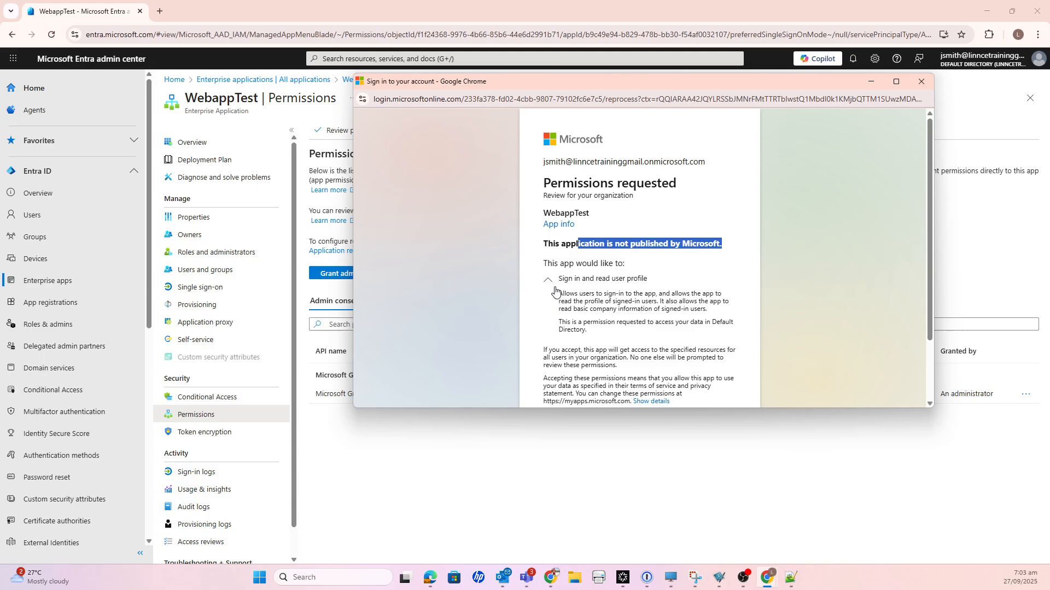
drag(558, 293, 731, 318)
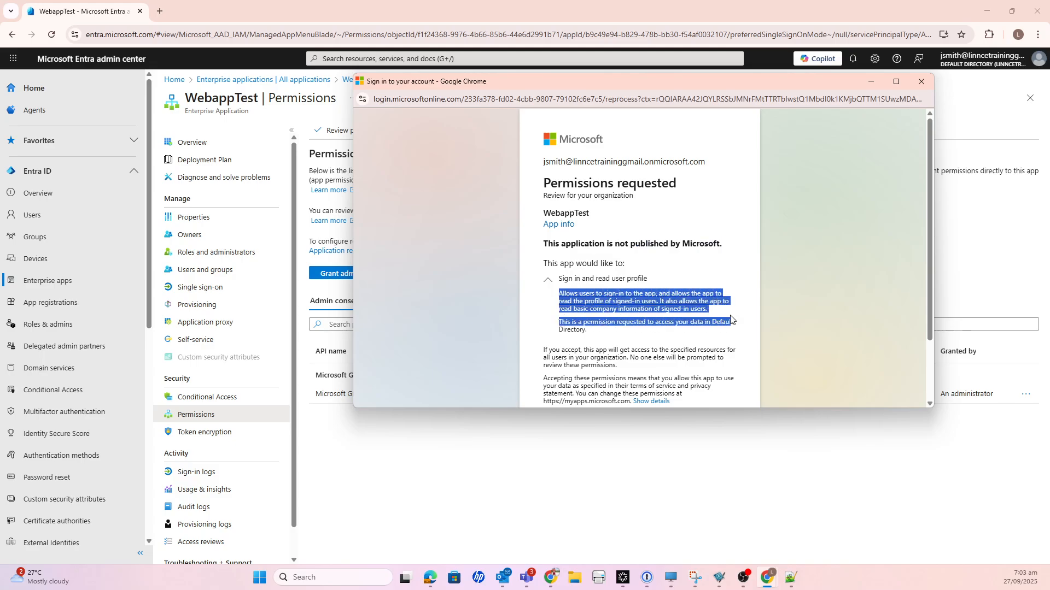
click(714, 293)
drag(693, 297, 723, 314)
click(660, 301)
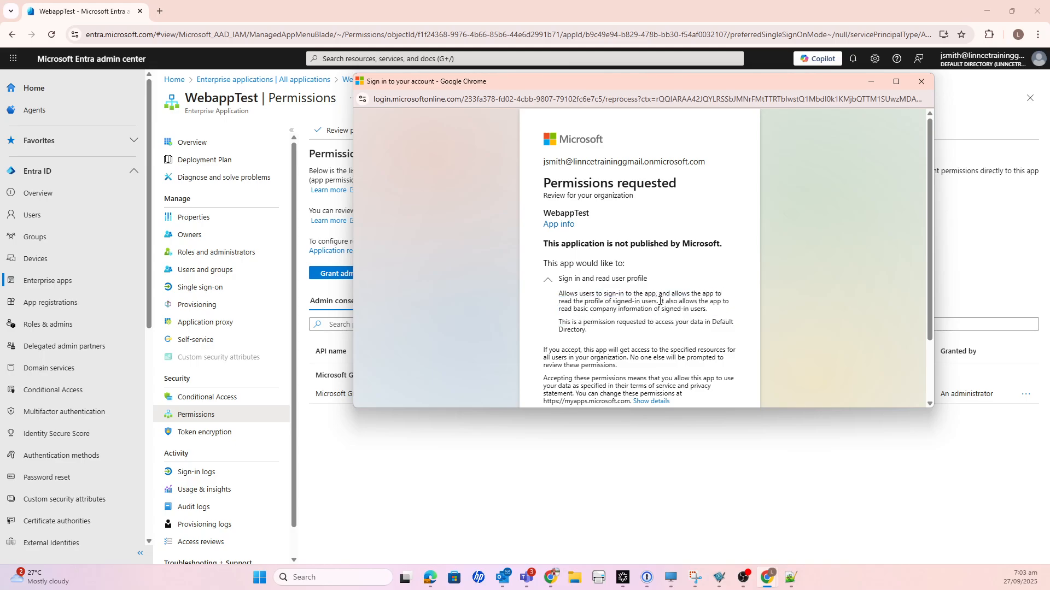
drag(658, 300, 695, 291)
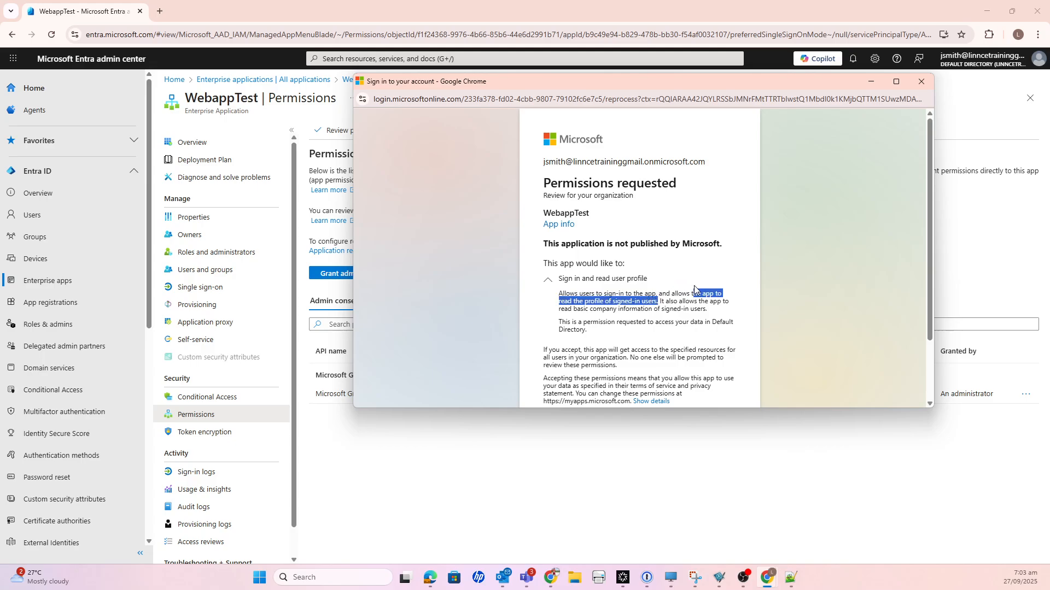
click(720, 311)
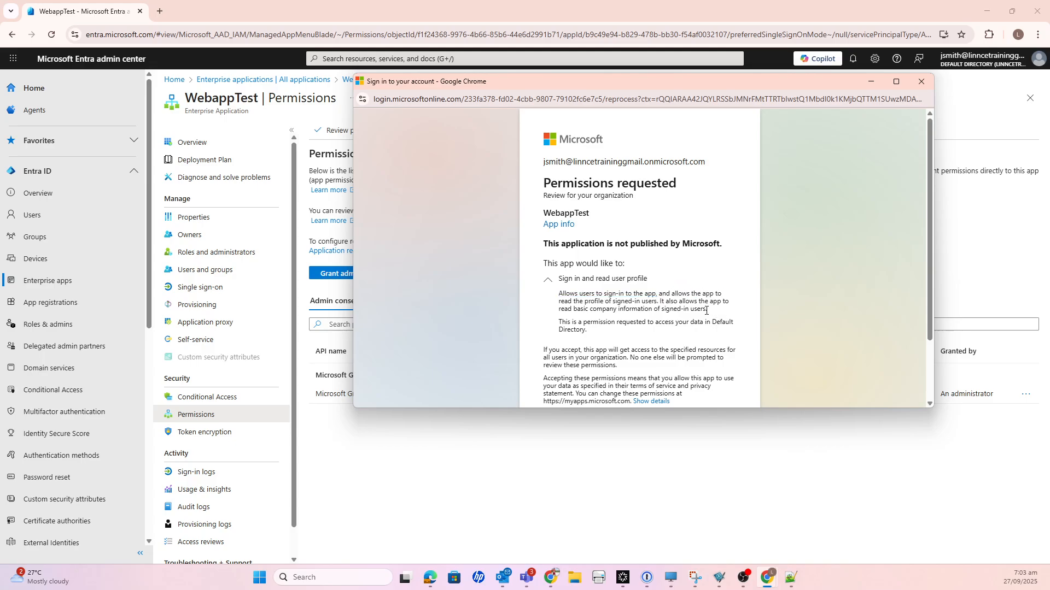
drag(706, 311, 661, 294)
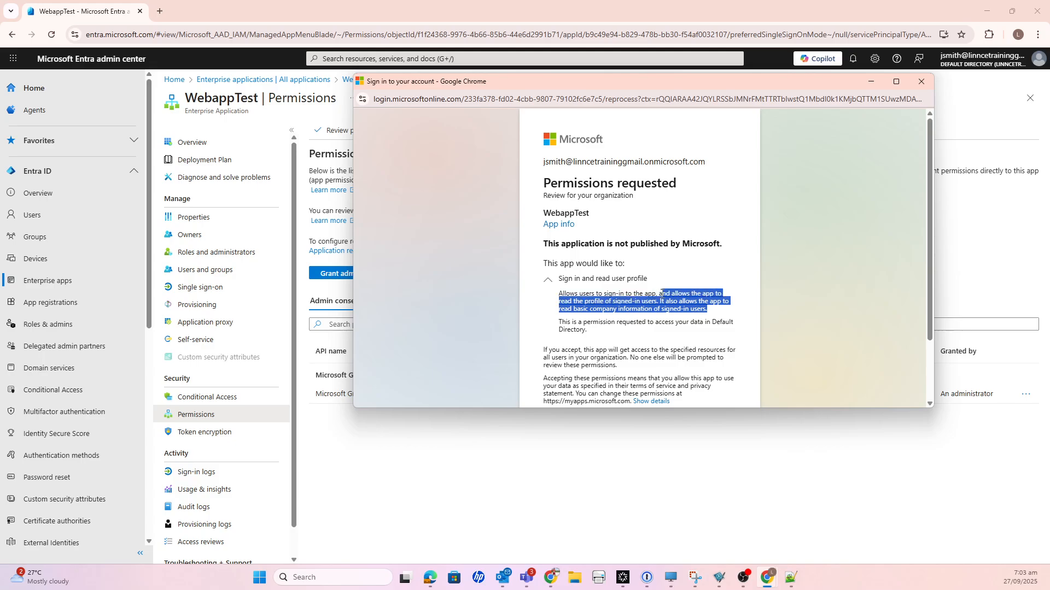
click(653, 320)
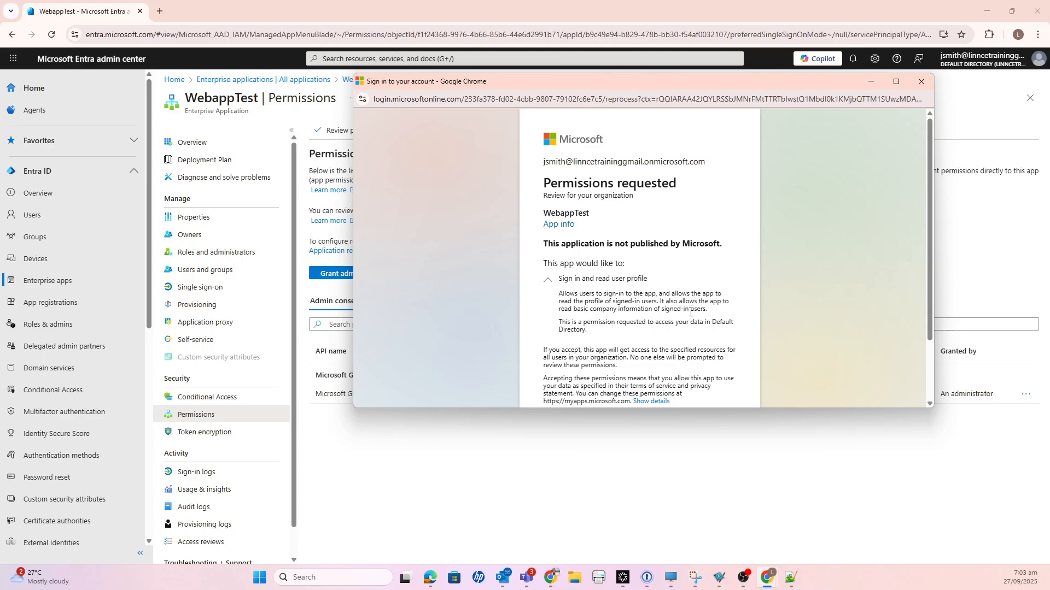
scroll(629, 327, down, 1)
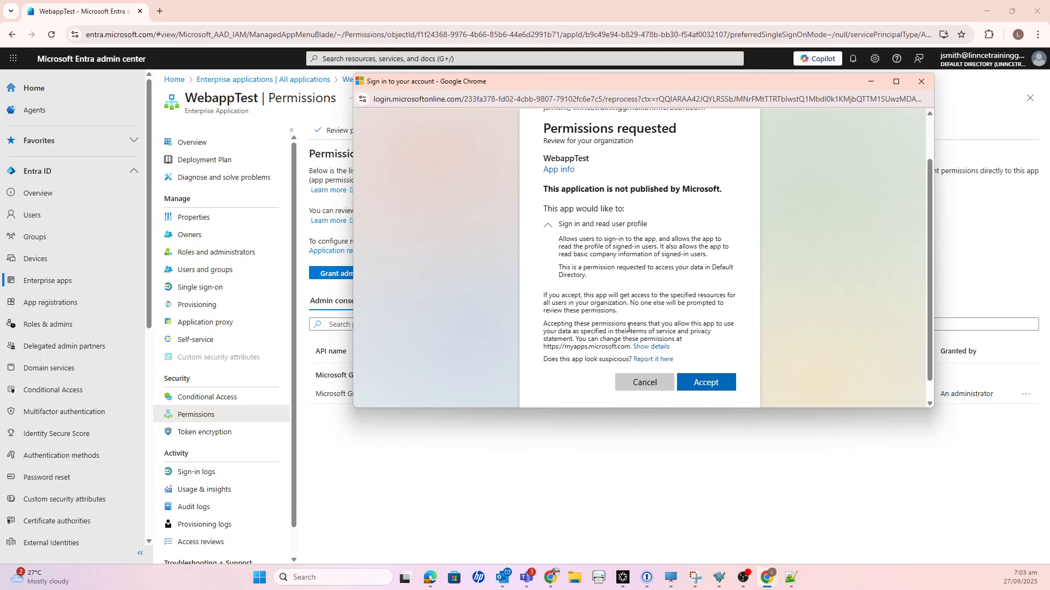
drag(595, 296, 634, 302)
drag(551, 304, 613, 304)
click(630, 305)
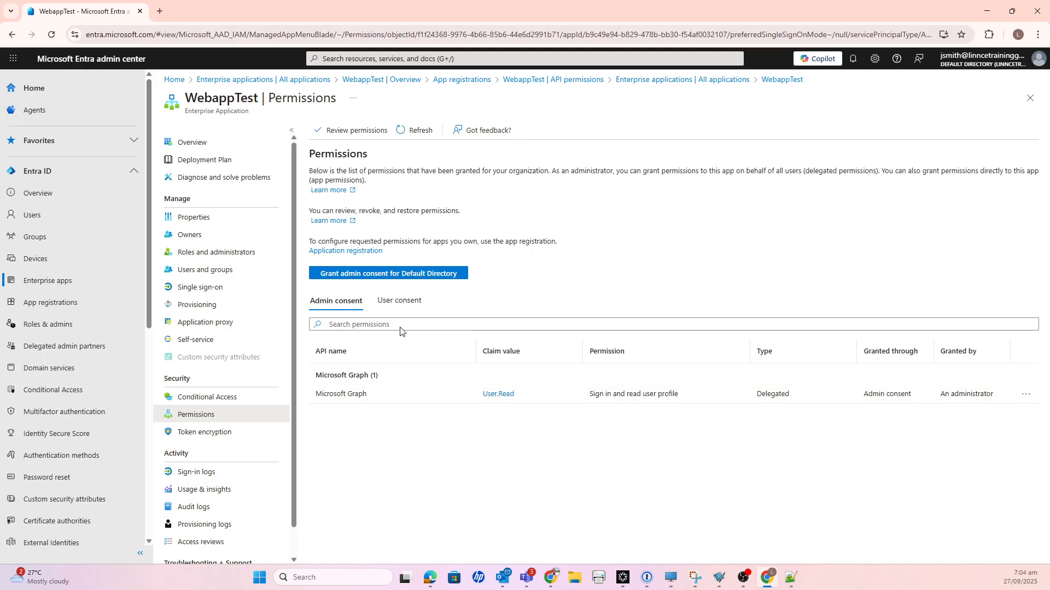
- Check which users granted User.Read through user consent, and return to the admin consent list
click(402, 300)
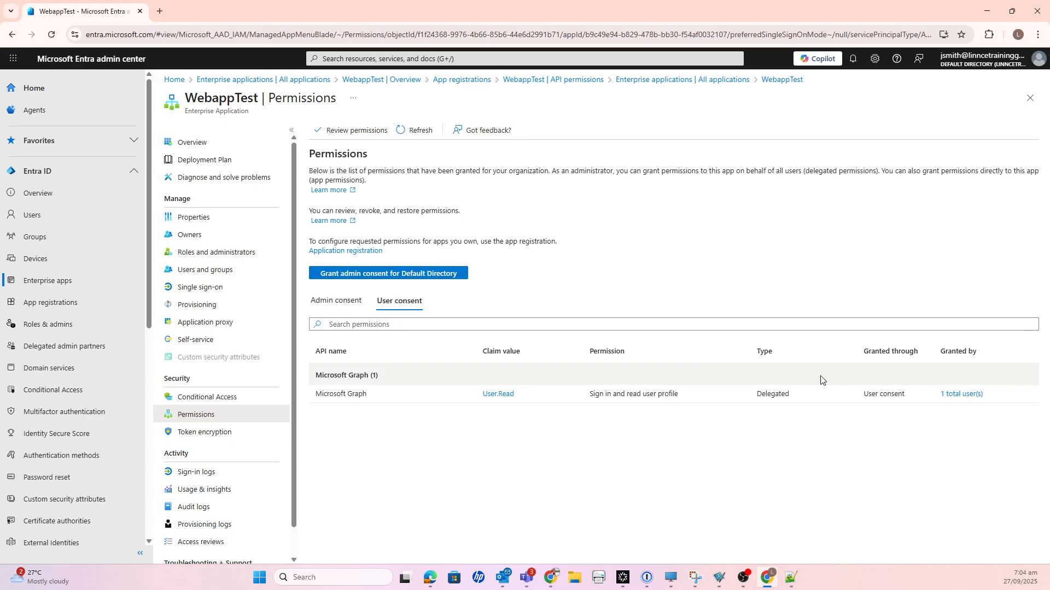
click(955, 400)
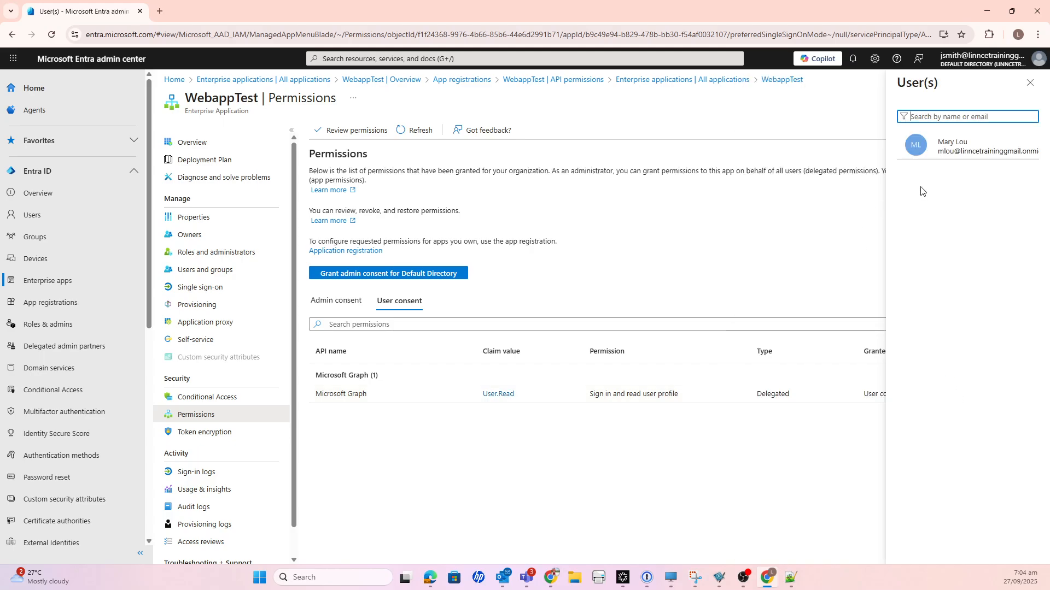
click(1030, 83)
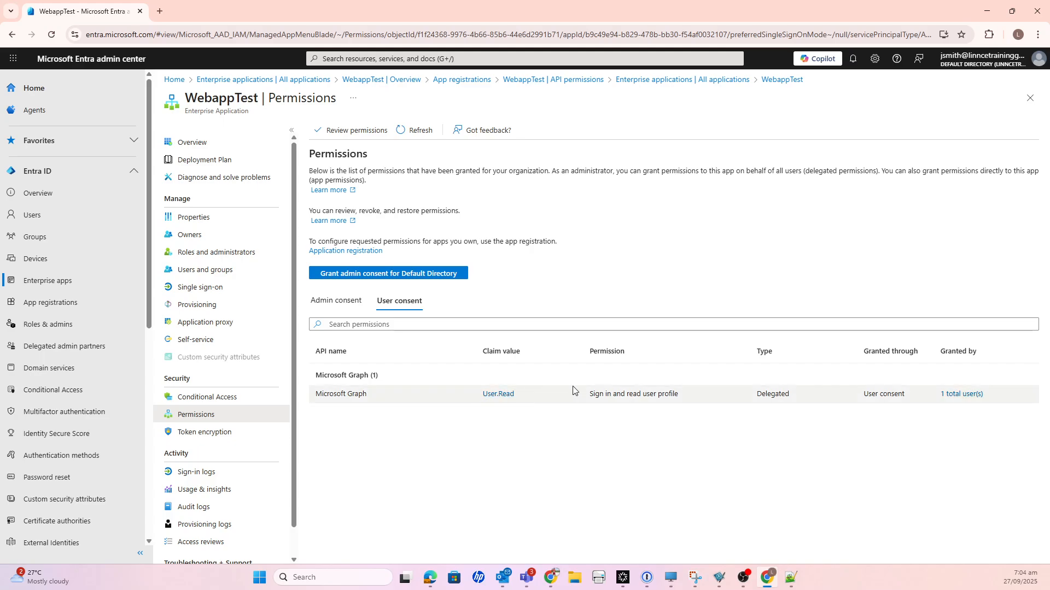
click(345, 311)
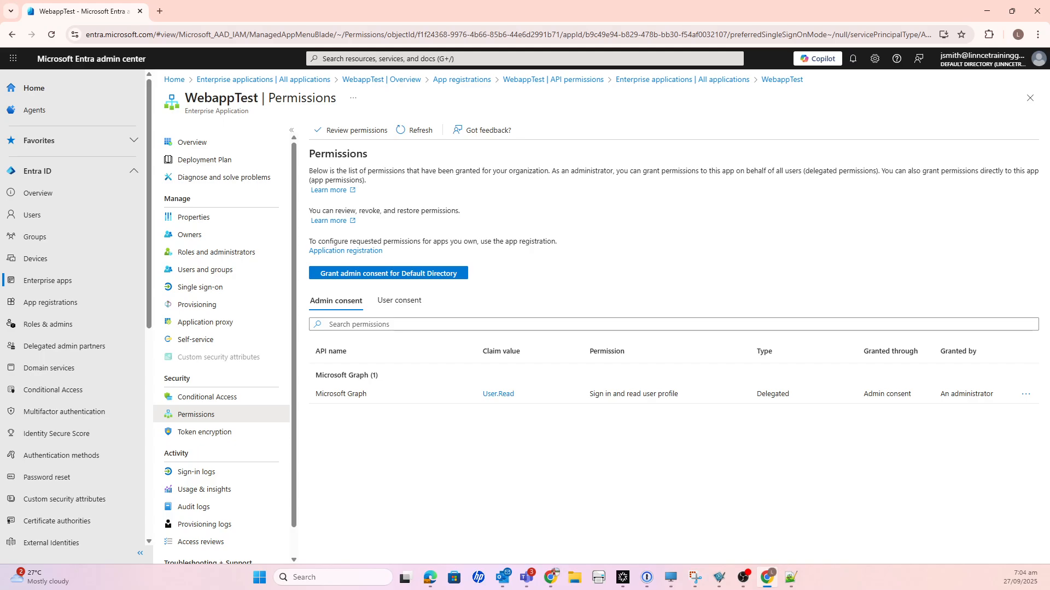
key(alt+Tab)
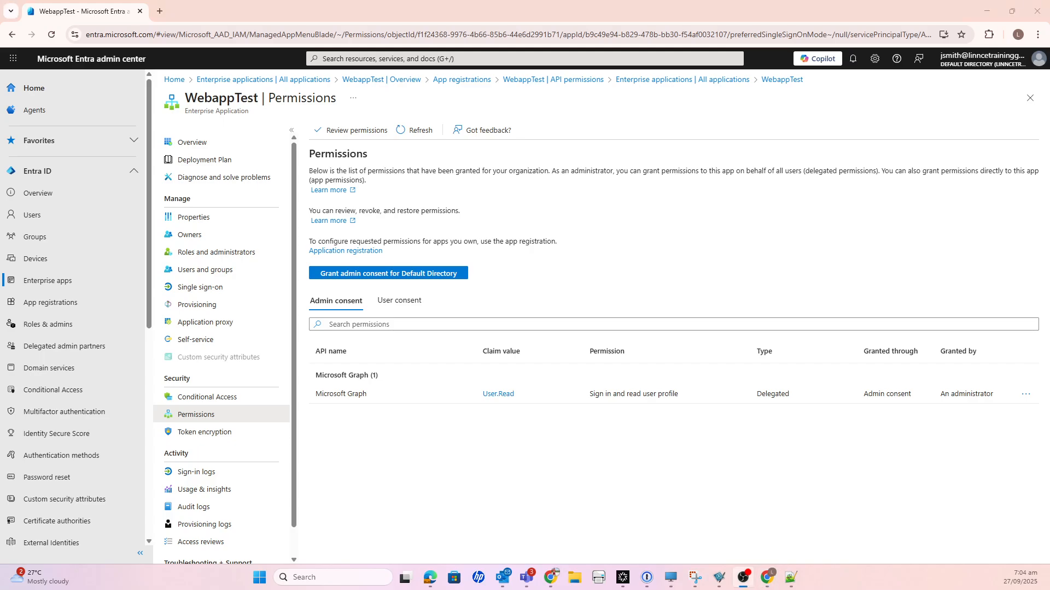